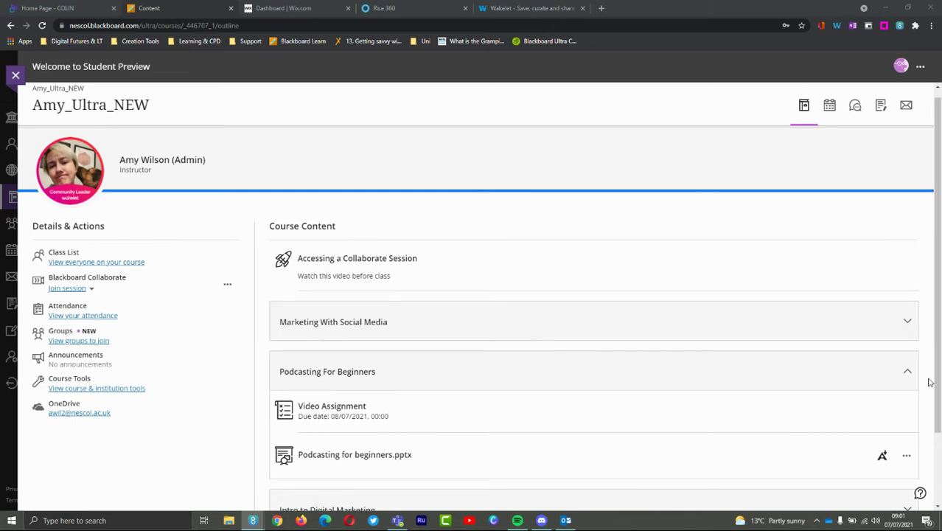
- Open the Video Assignment assessment in the Podcasting For Beginners module and start a submission that inserts a media item
left_click(907, 372)
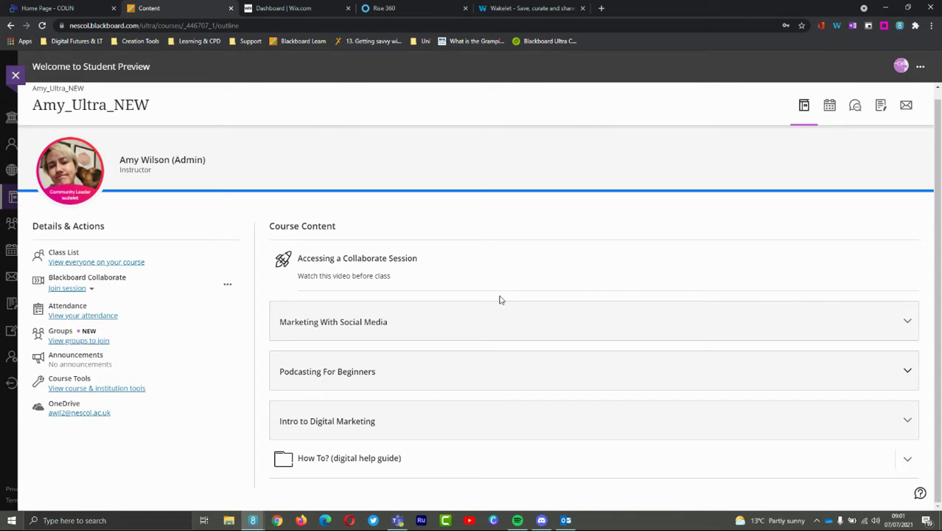
left_click(392, 371)
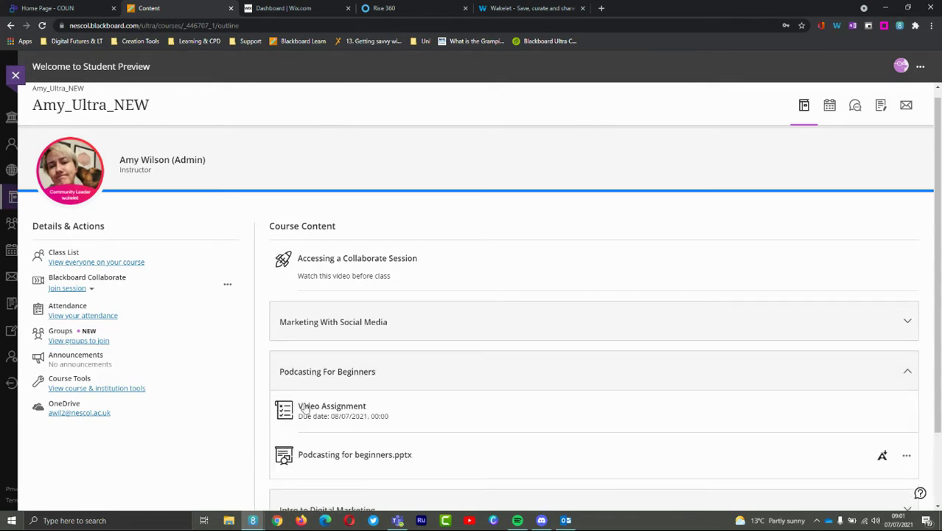
left_click(343, 411)
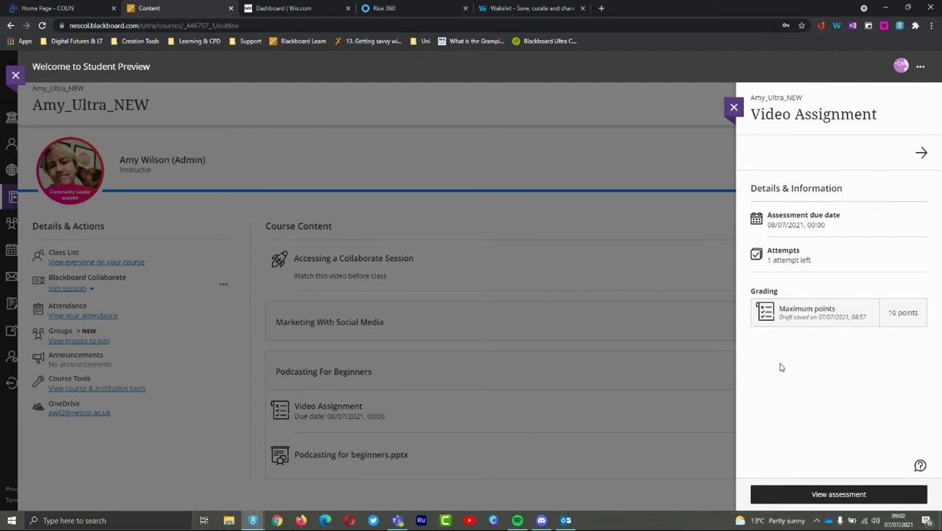
left_click(823, 495)
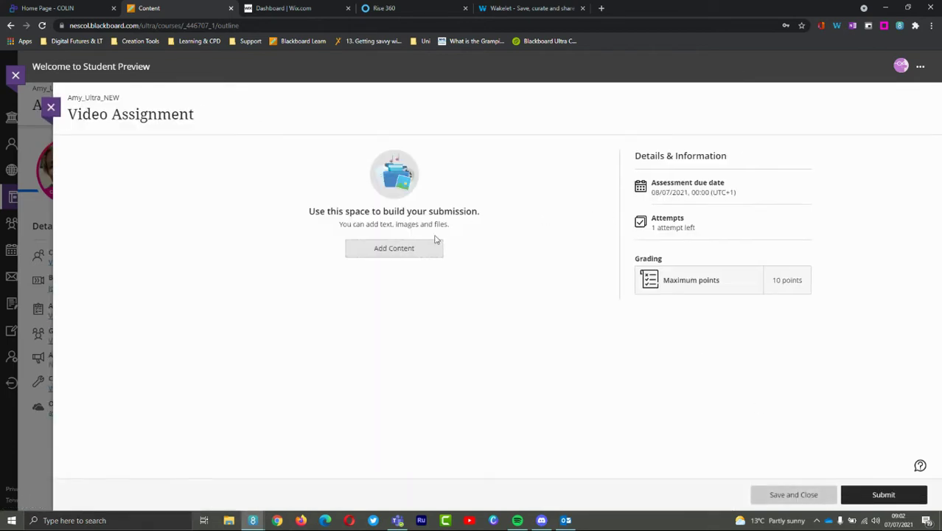
left_click(391, 251)
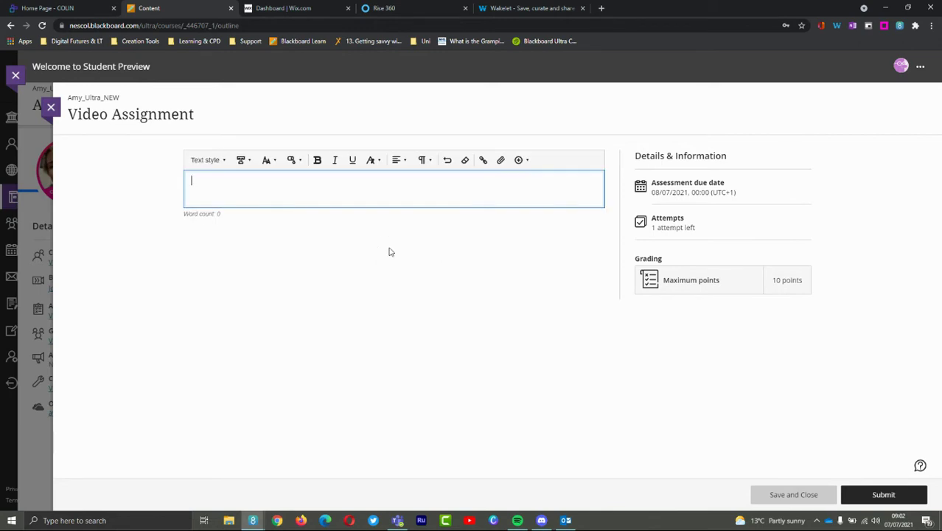
left_click(524, 163)
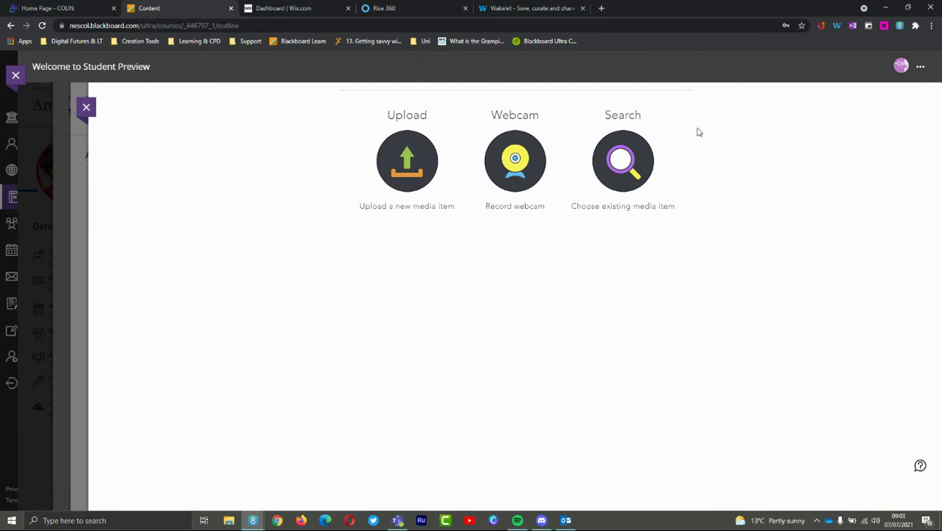
- Browse the existing media items and the library's keyword search and filter options
left_click(623, 191)
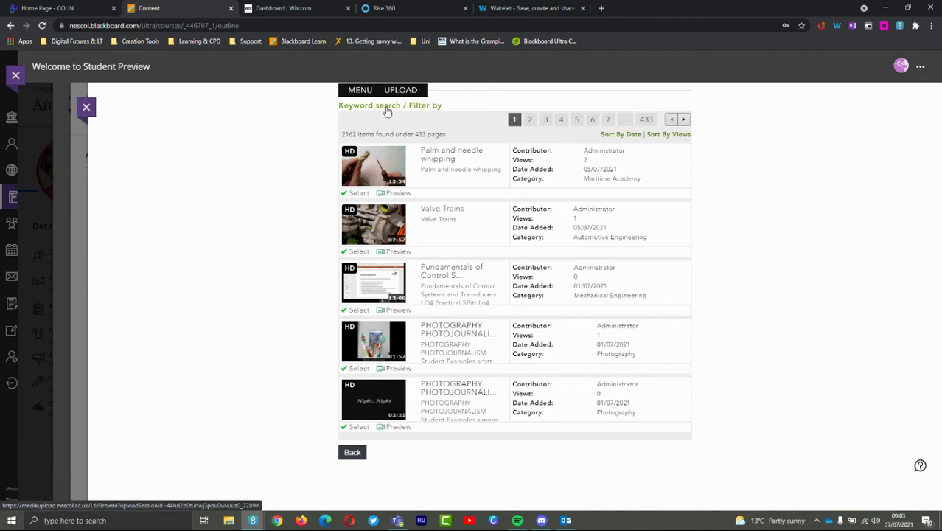
left_click(384, 108)
left_click(548, 109)
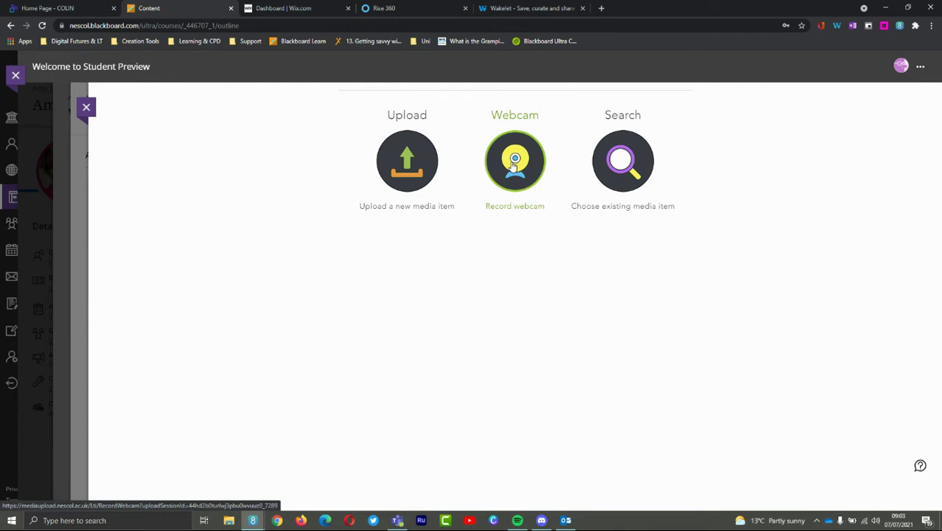
left_click(417, 180)
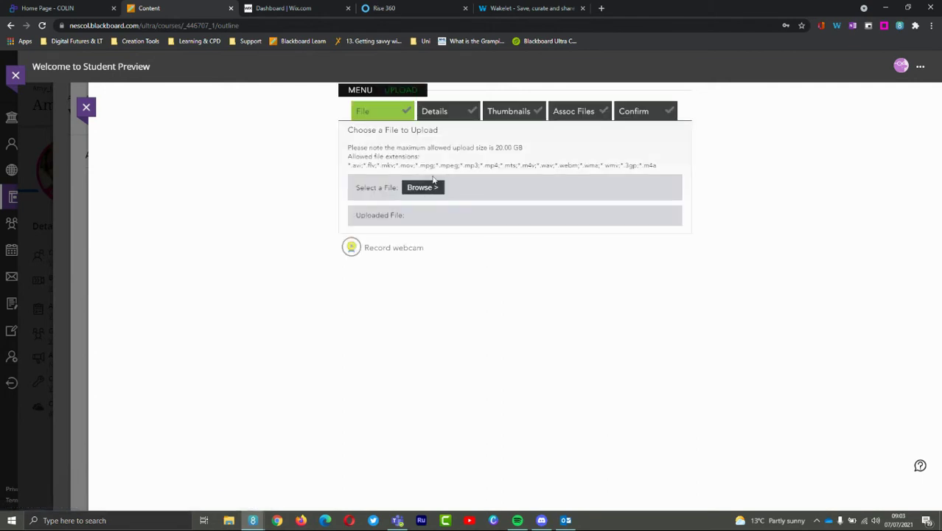
left_click(435, 190)
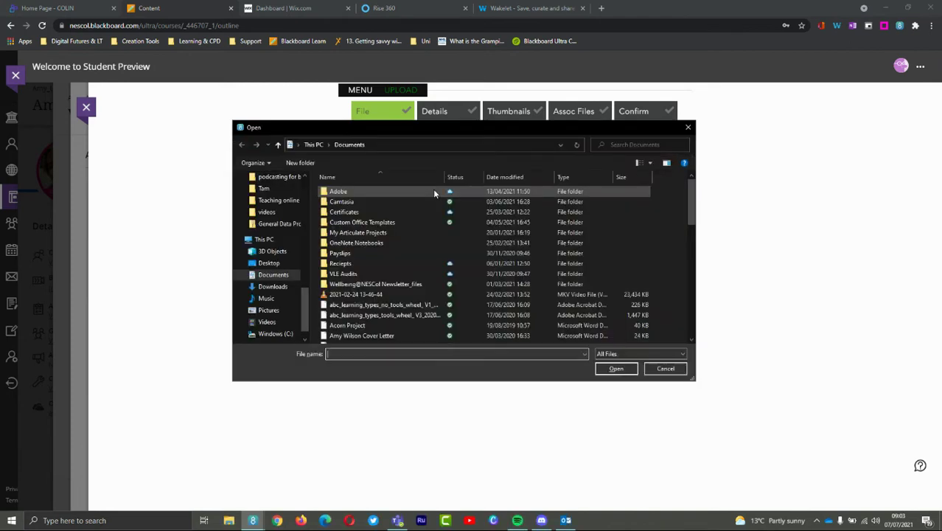
left_click(341, 296)
left_click(616, 369)
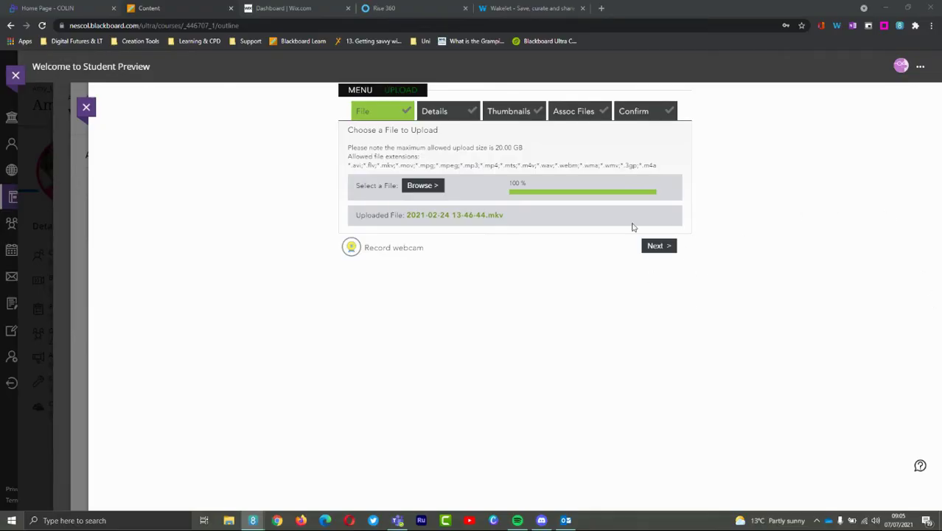
left_click(653, 248)
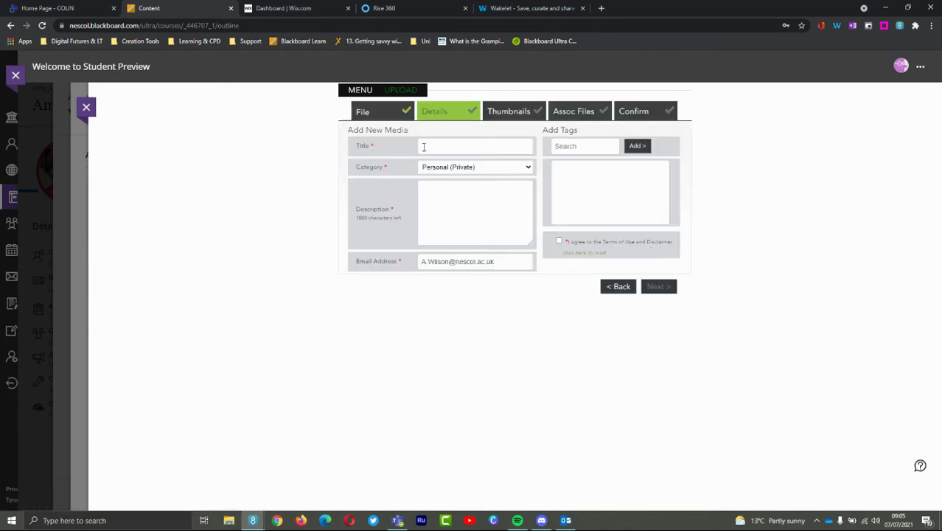
- Title the media with the student's first name plus "assessment", describe it as "here is the submission" and accept the terms of use
left_click(434, 145)
type("Amlasses")
type("sment")
left_click(459, 181)
type("here is the submission")
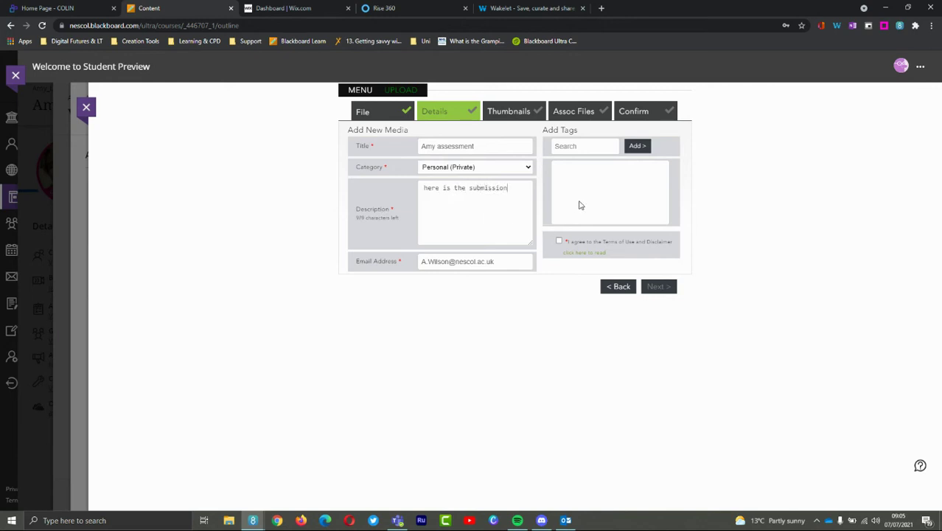
left_click(560, 241)
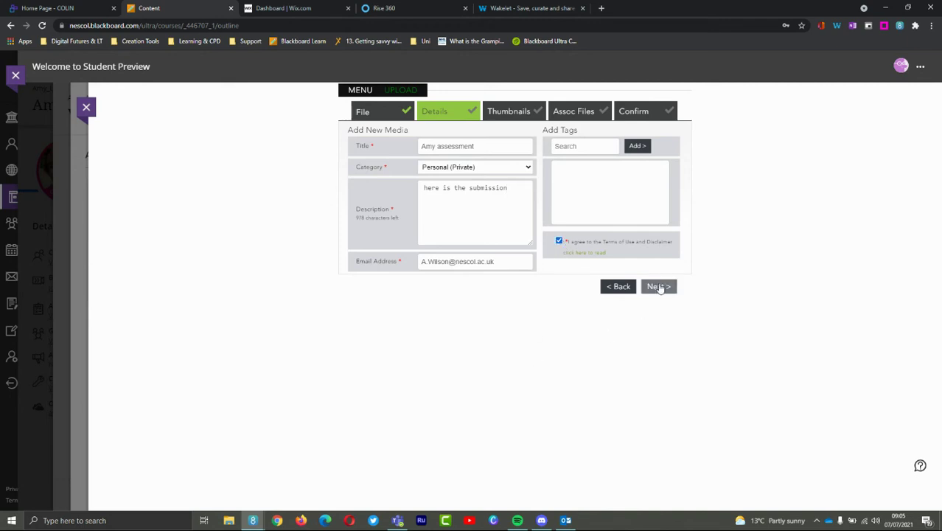
left_click(660, 287)
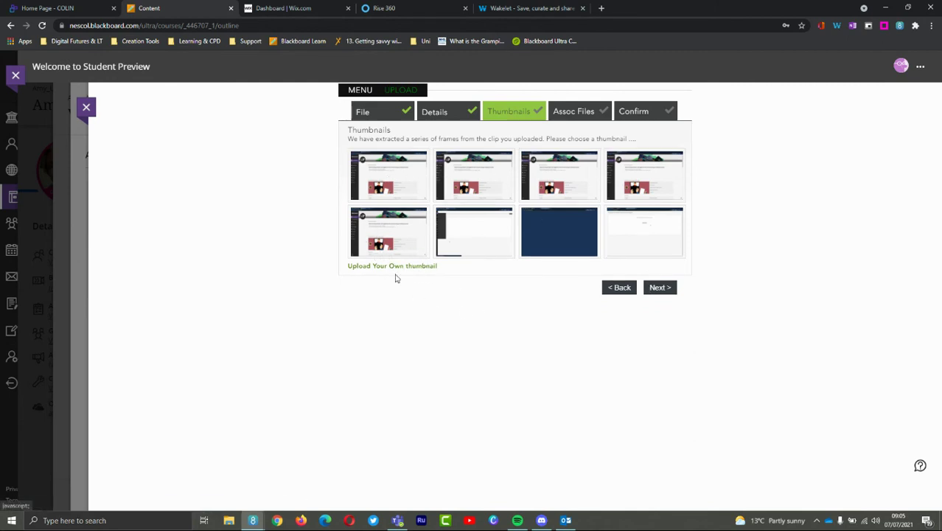
- Choose the first extracted frame as thumbnail and finish the upload without captions or associated files
left_click(407, 191)
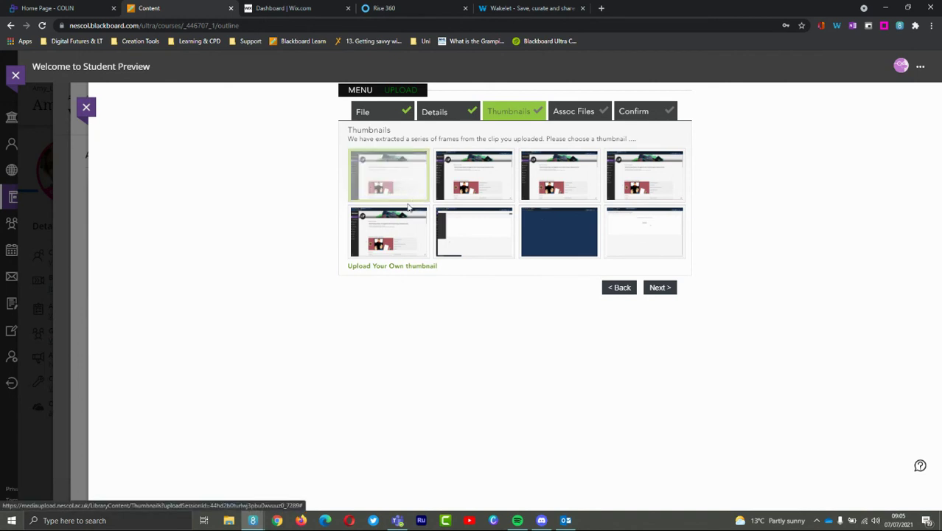
left_click(658, 286)
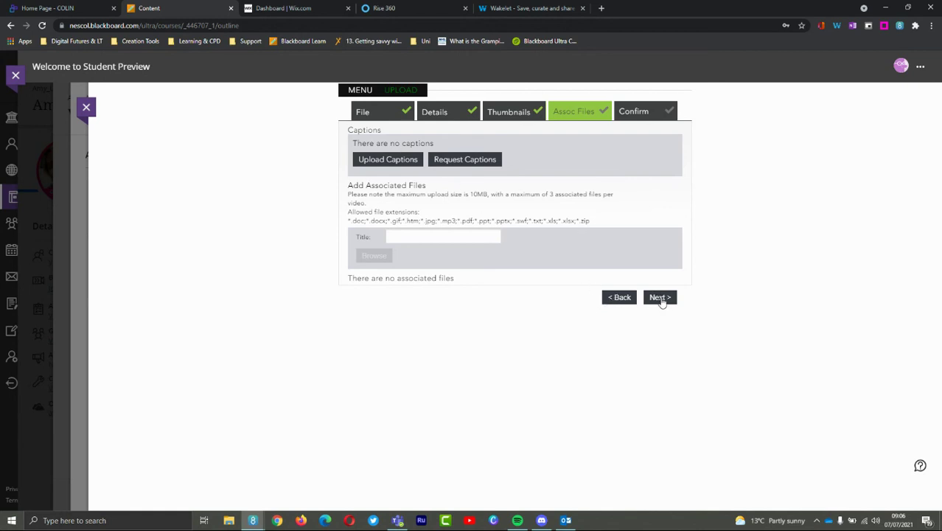
left_click(660, 297)
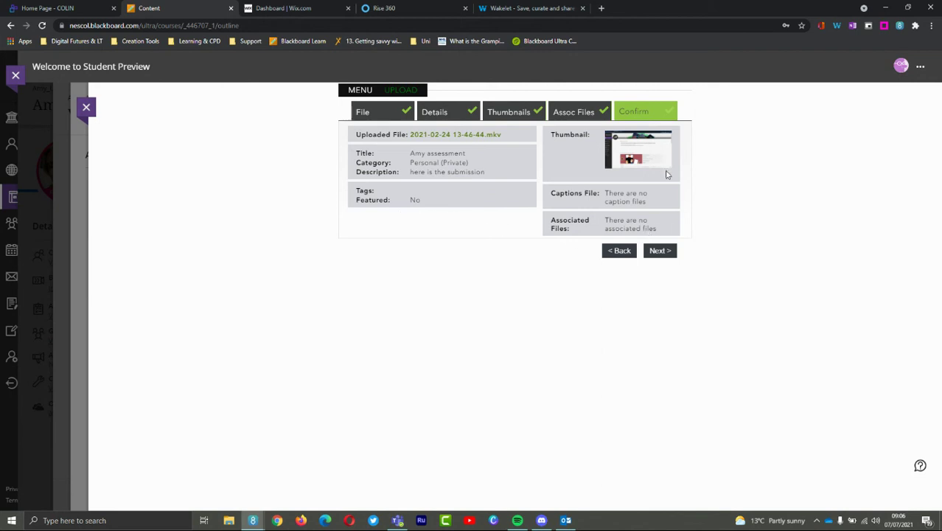
left_click(667, 257)
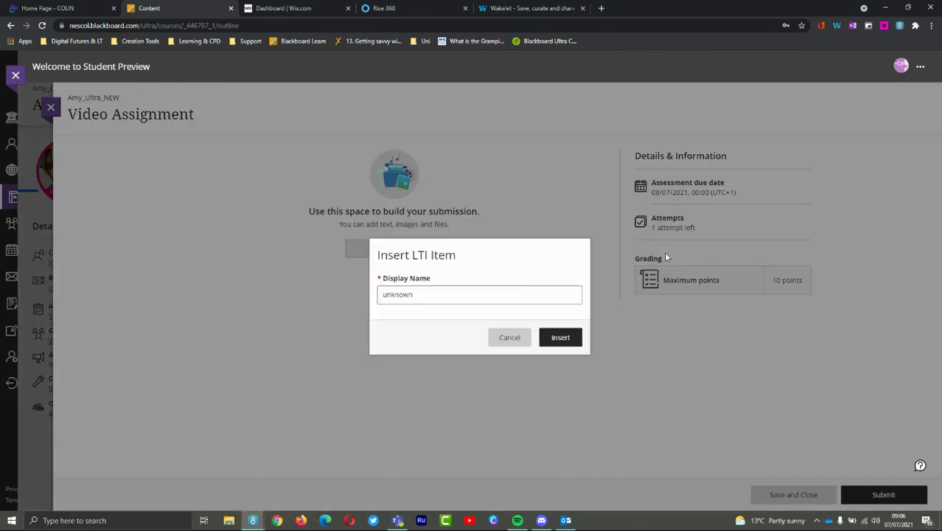
- Insert the uploaded video into the submission with the display name "Video"
left_click(423, 294)
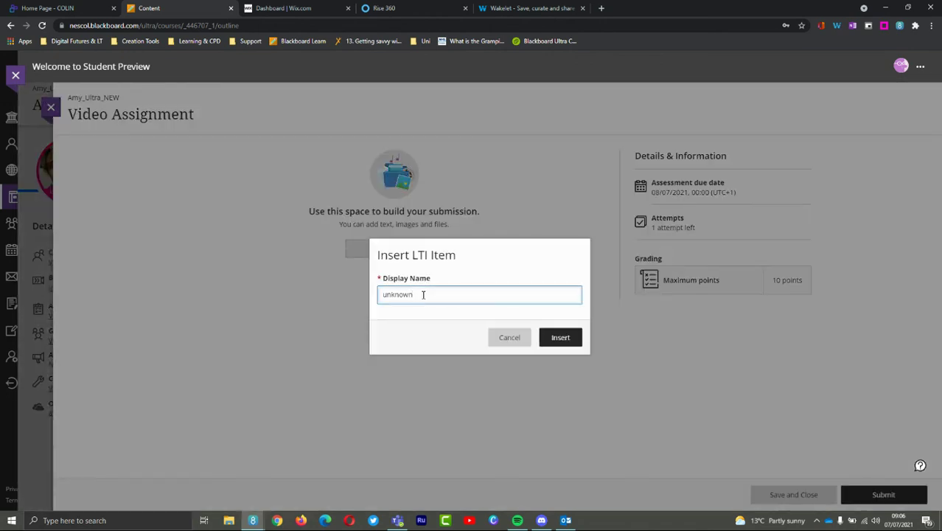
key("BackSpace")
key("BackSpace")
key("BackSpace")
key("BackSpace")
key("BackSpace")
key("BackSpace")
type("V")
key("BackSpace")
type("Video")
left_click(578, 342)
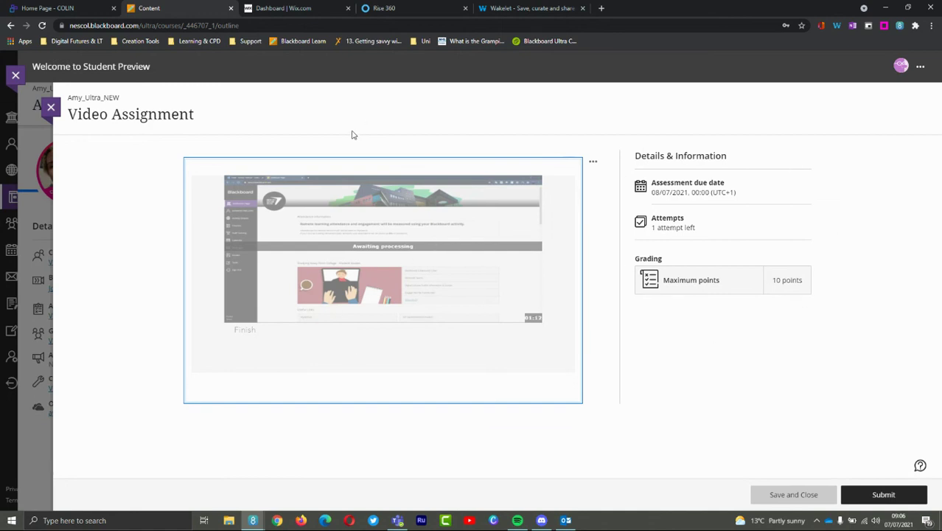
- Submit the Video Assignment with the inserted video and confirm the submission
left_click(907, 494)
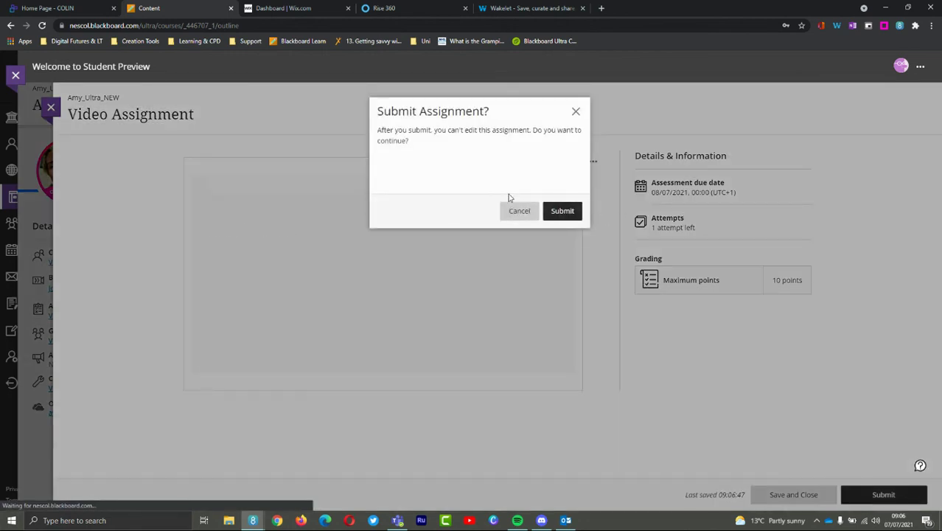
left_click(556, 213)
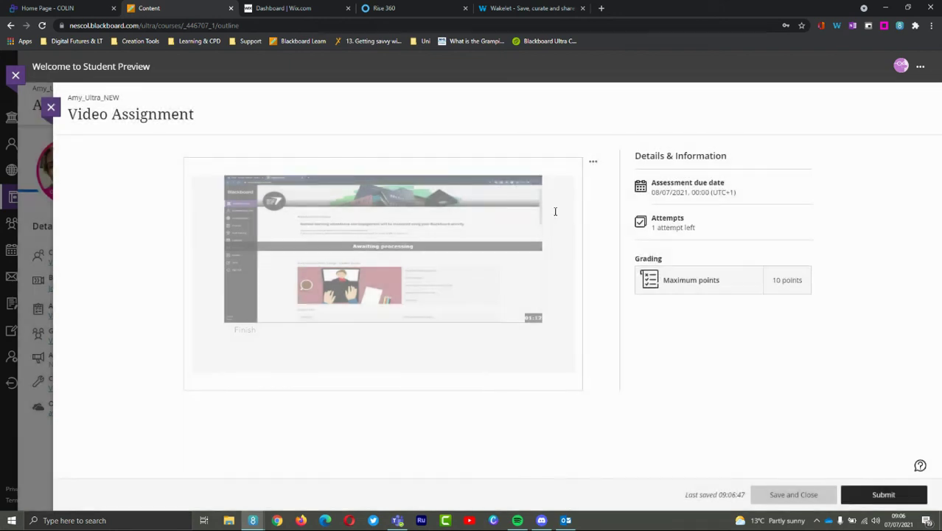